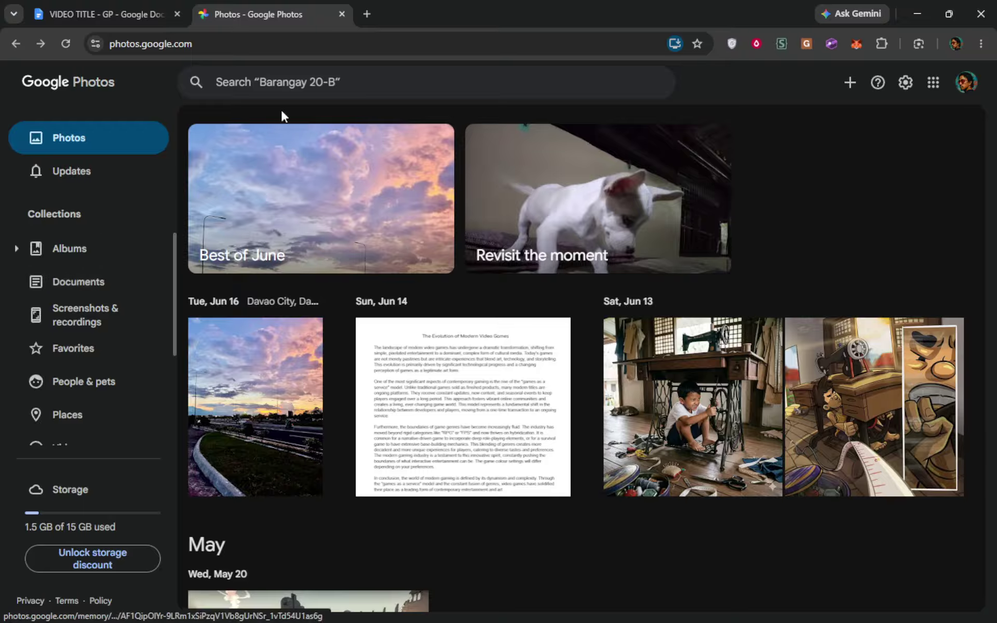
left_click(378, 80)
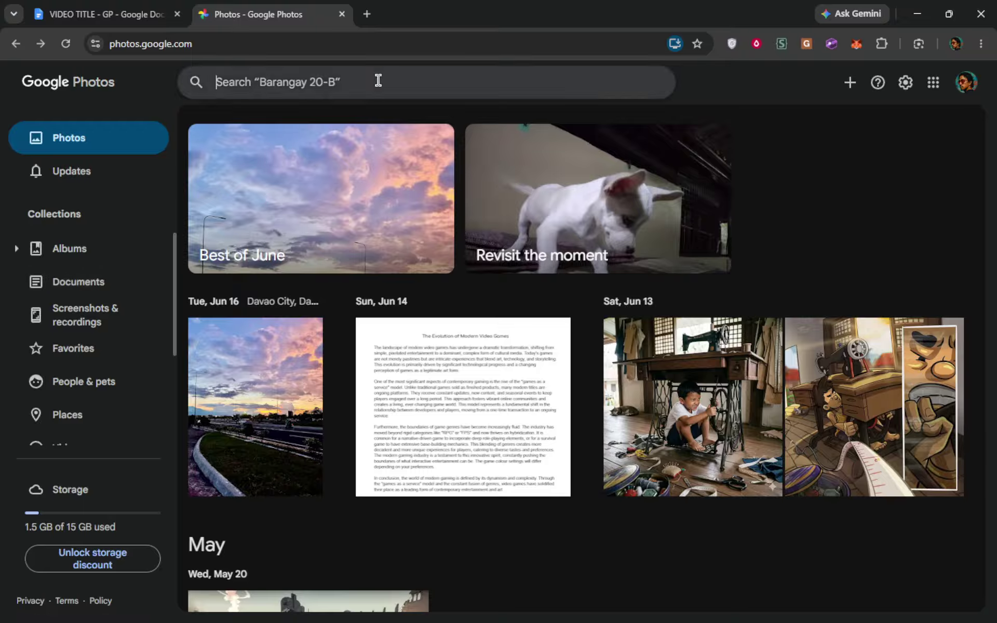
left_click(329, 81)
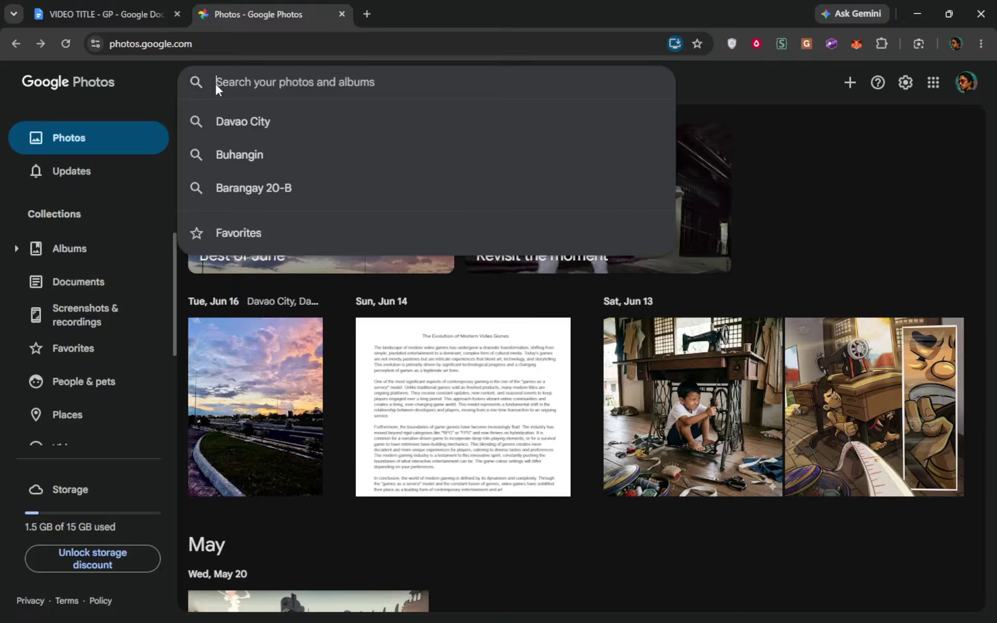
- Set up automatic folder backup for the EDJECT folder in Pictures and allow the site to view and copy its files
left_click(849, 83)
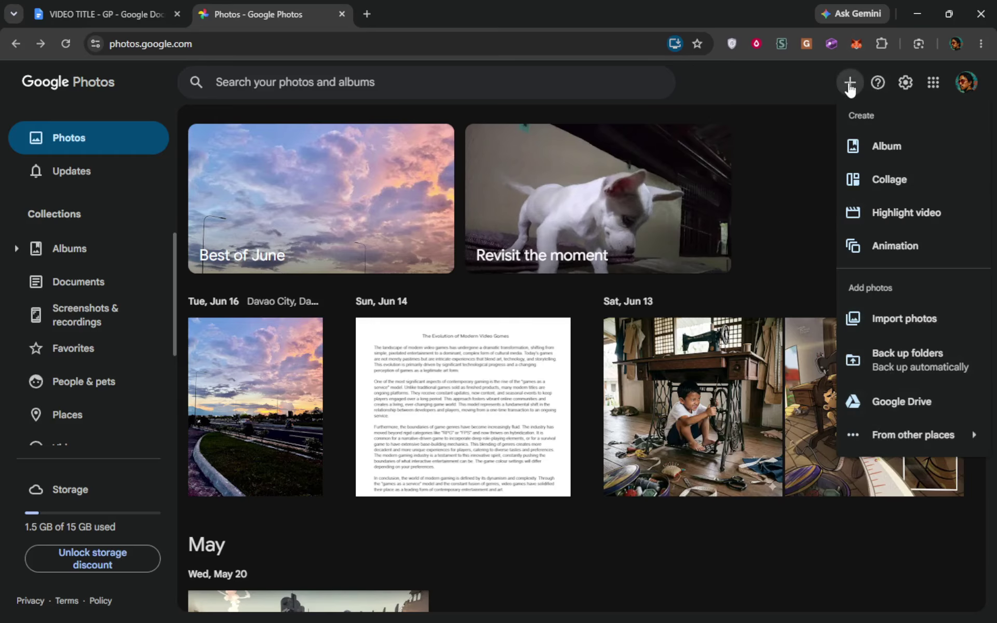
left_click(903, 358)
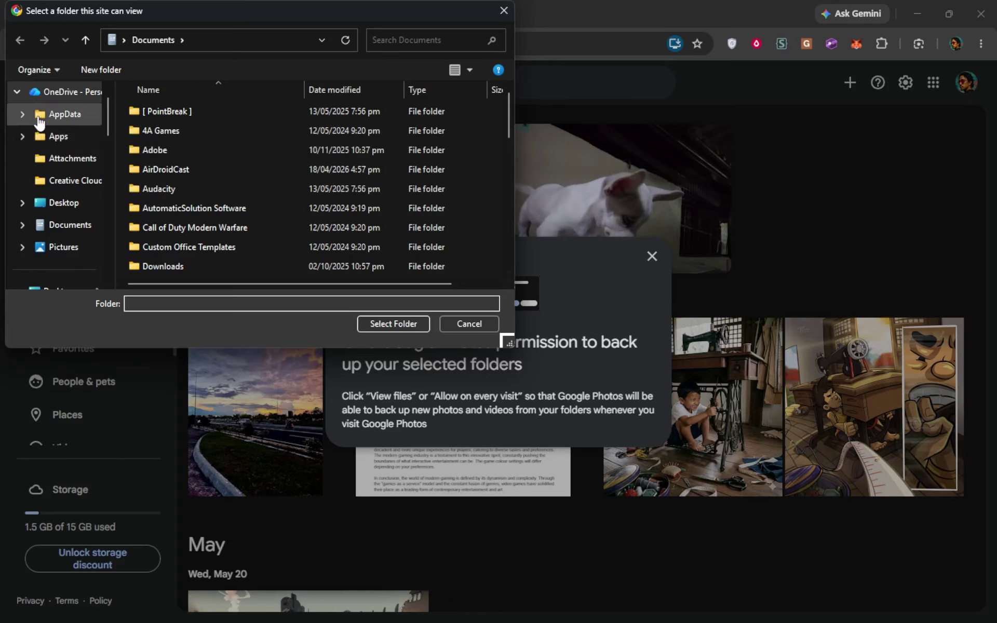
scroll(70, 239, "down", 3)
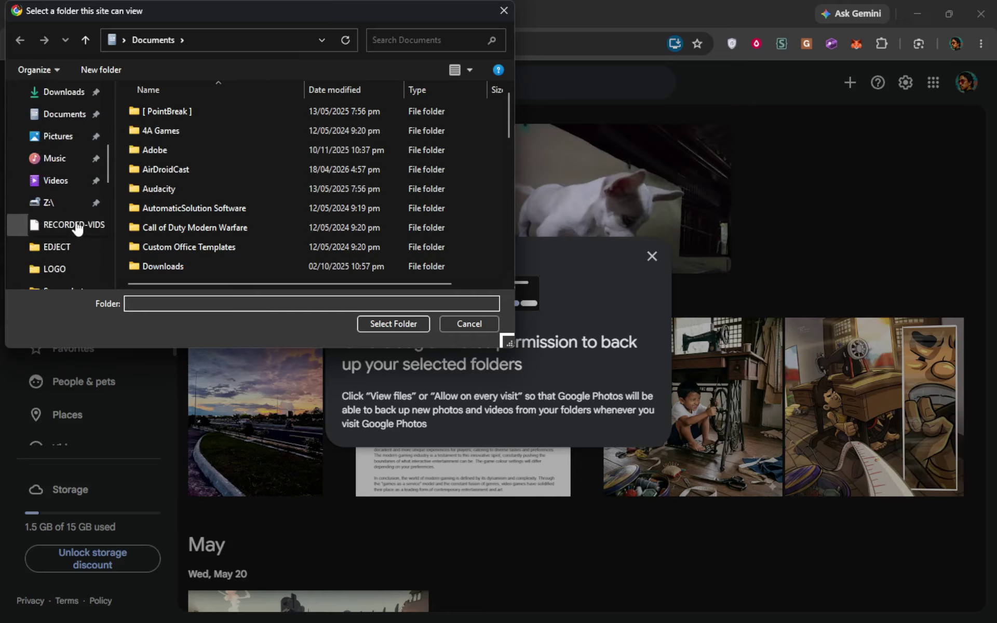
scroll(71, 192, "up", 1)
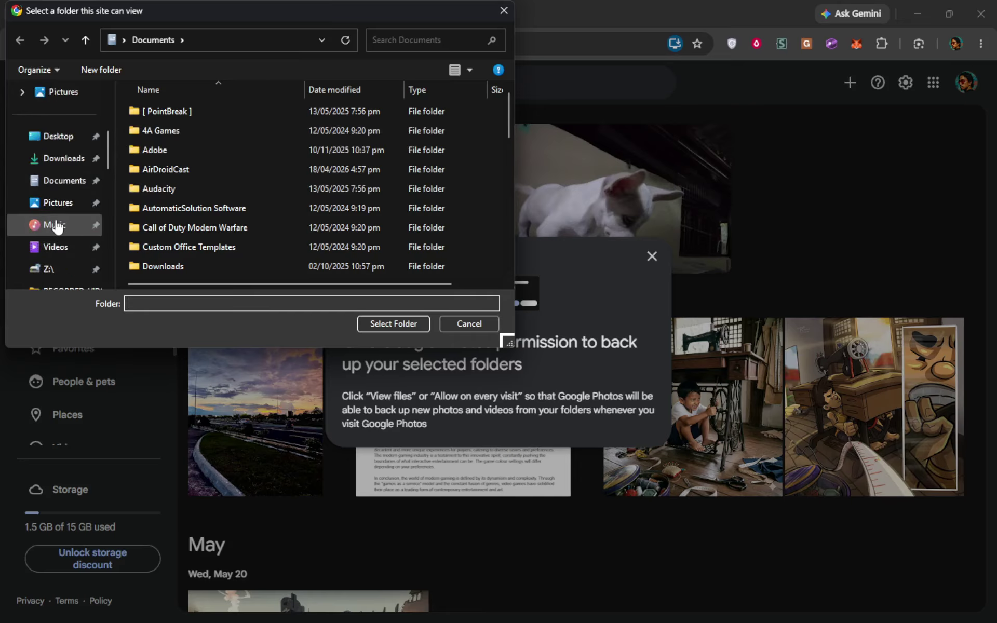
left_click(57, 204)
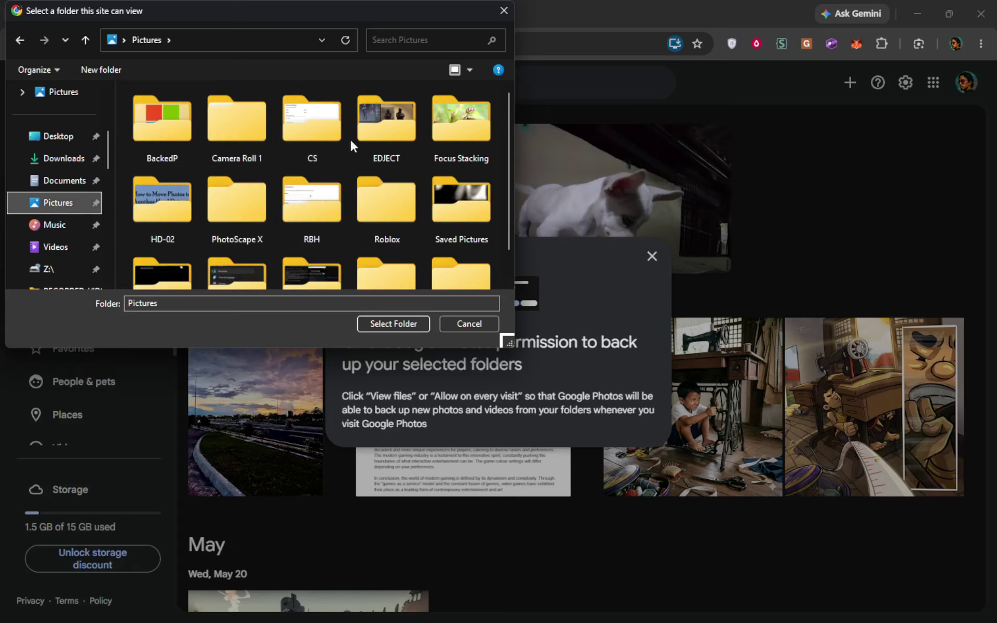
left_click(372, 127)
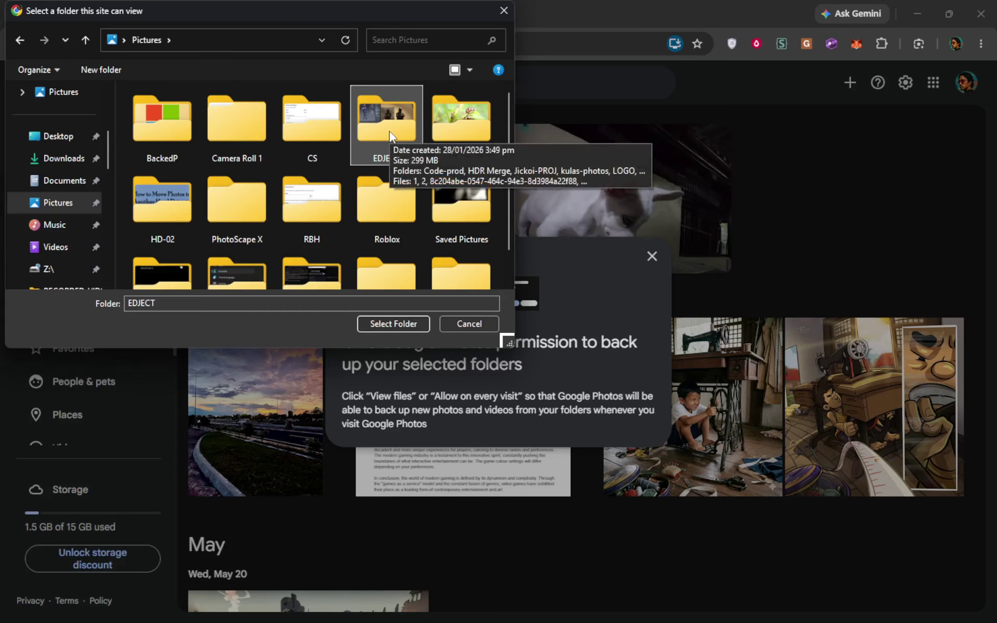
left_click(393, 325)
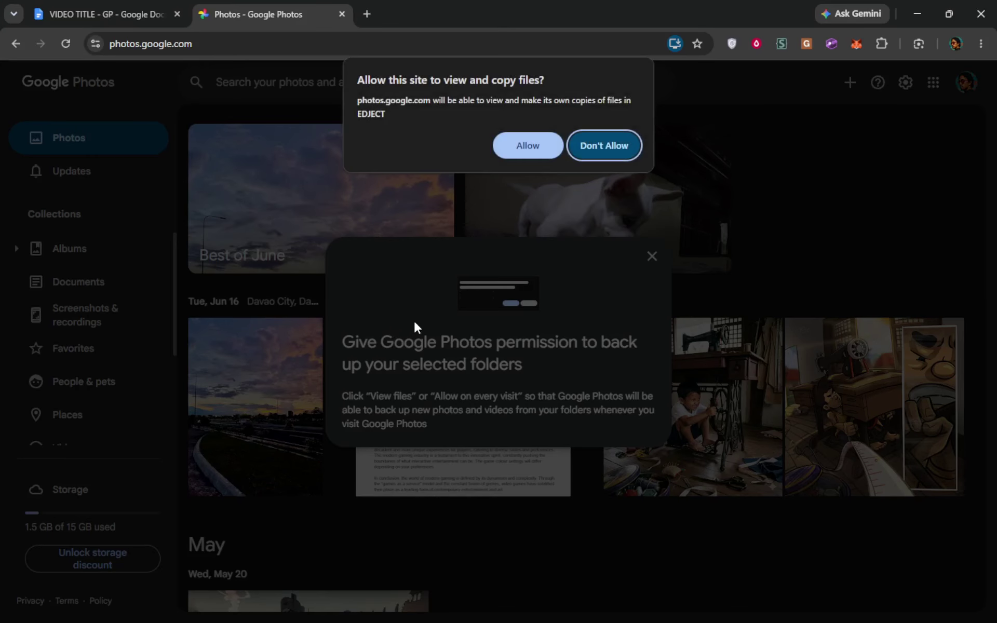
left_click(527, 146)
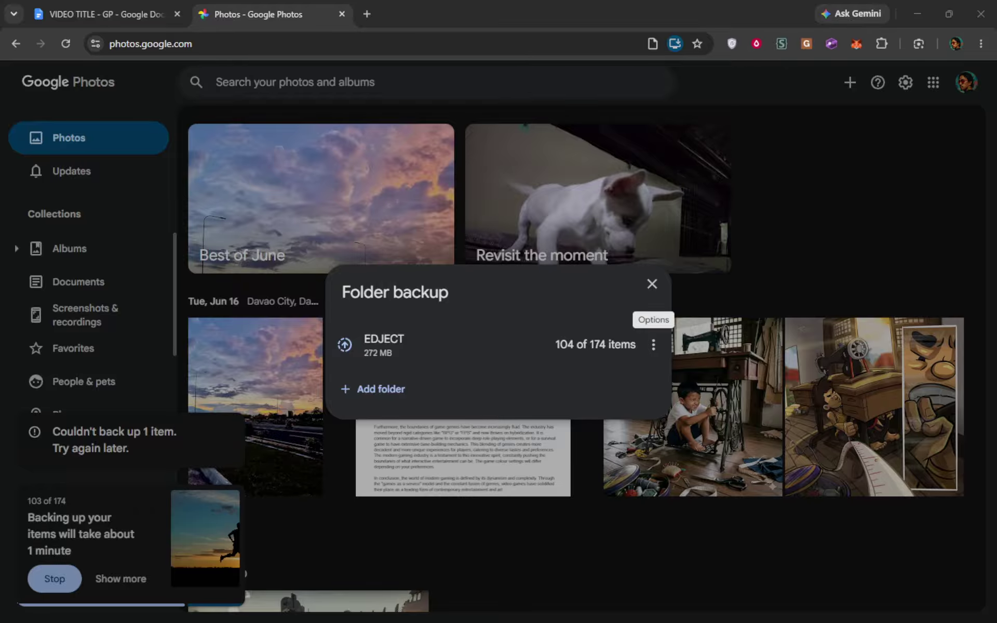
- Switch to Google Drive for desktop and open its preferences window
left_click_drag(996, 94, 501, 63)
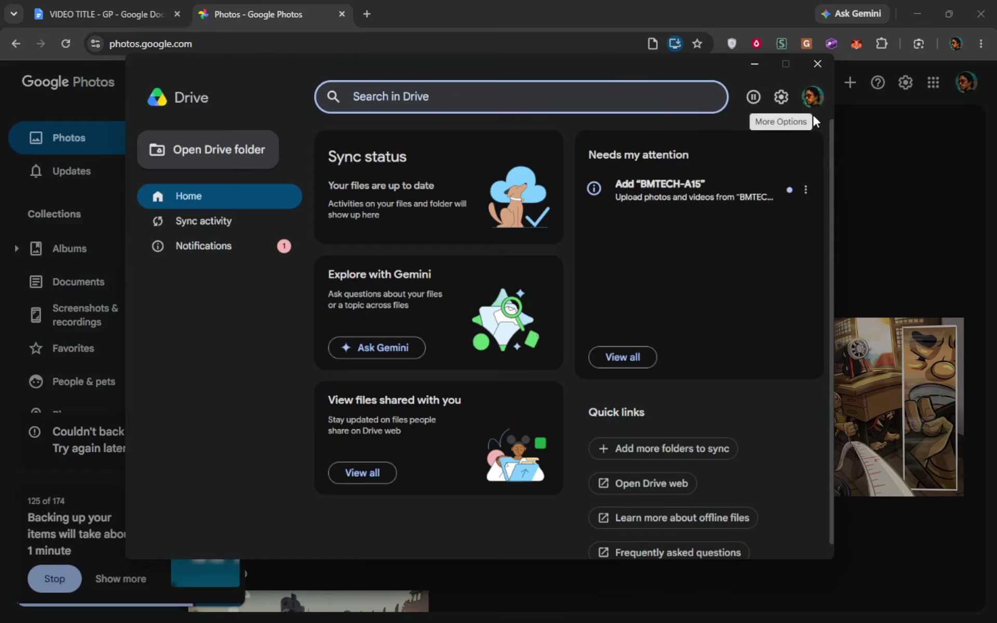
left_click(781, 97)
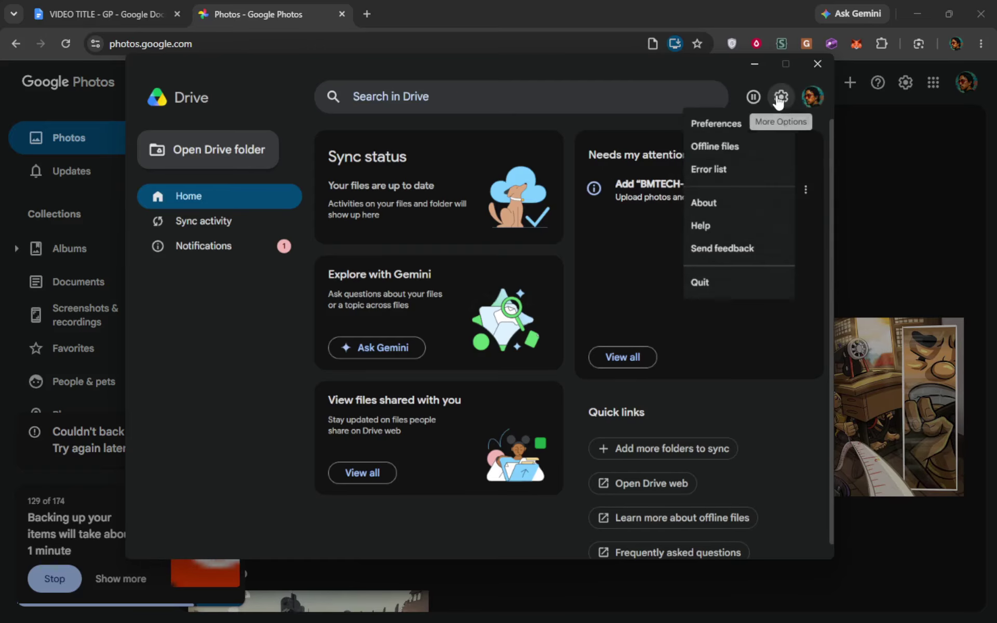
left_click(725, 126)
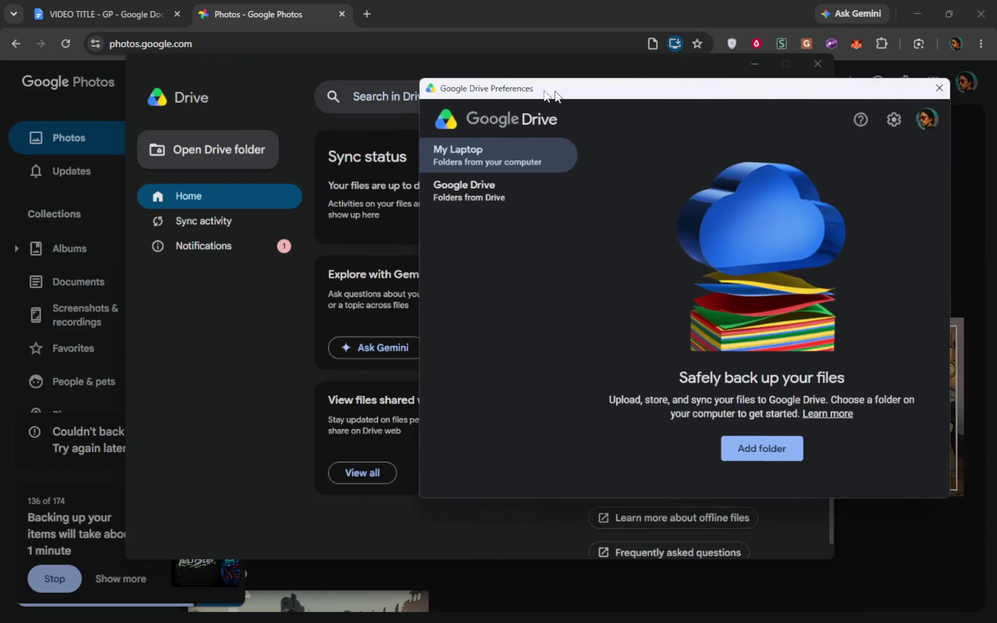
left_click_drag(554, 94, 423, 64)
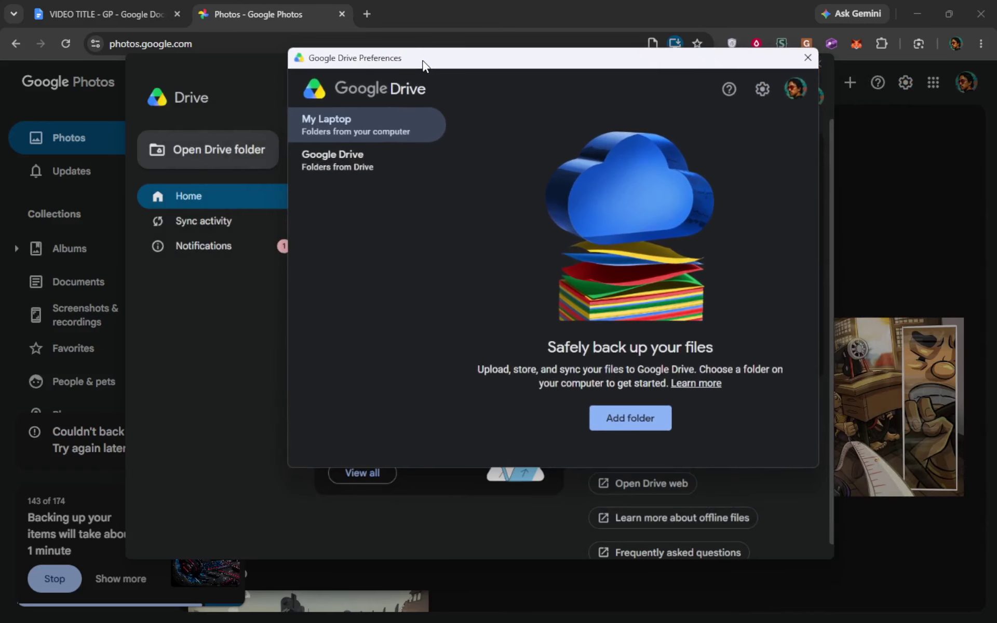
- Add the LOGO folder from Pictures > EDJECT to the laptop's backup folders with Sync with Google Drive enabled
left_click(363, 133)
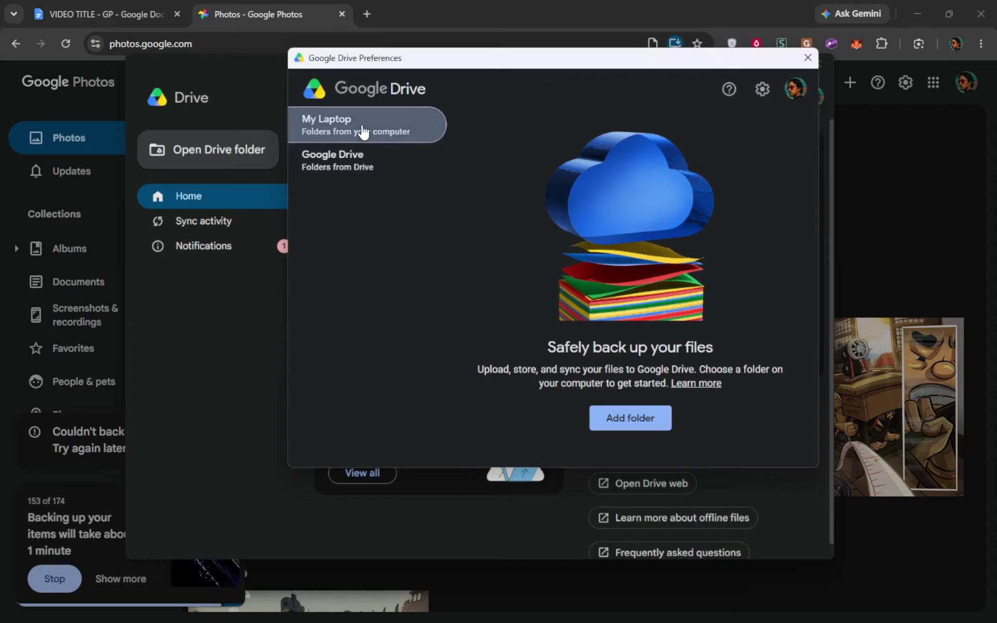
left_click(637, 418)
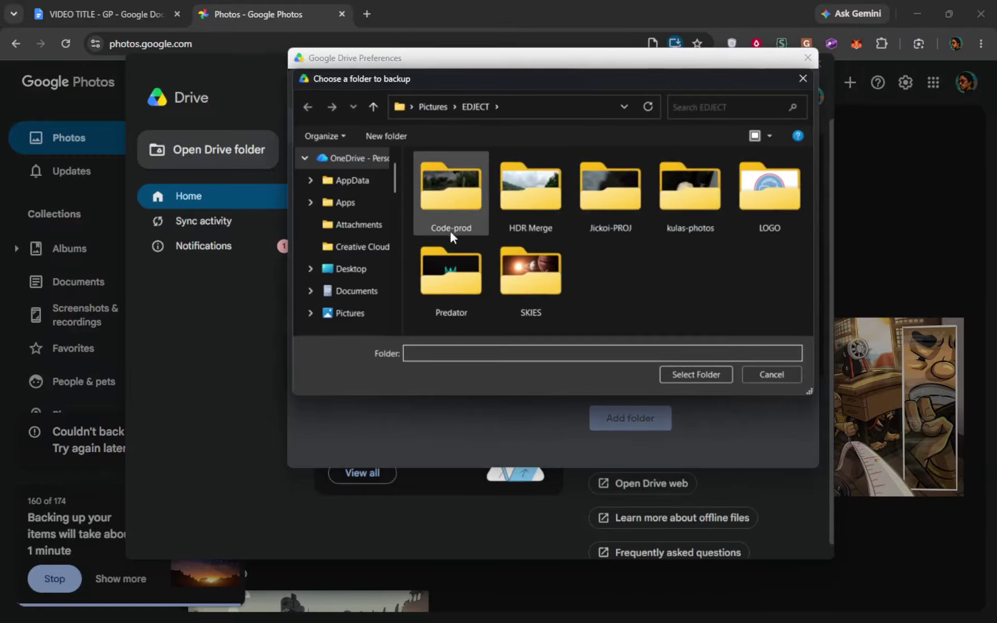
left_click(754, 198)
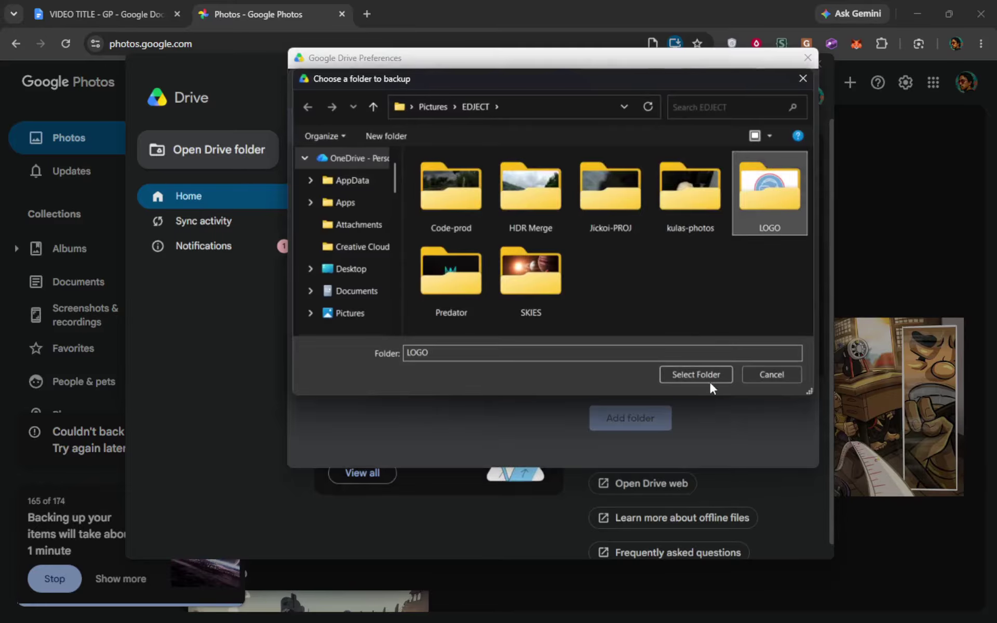
left_click(695, 375)
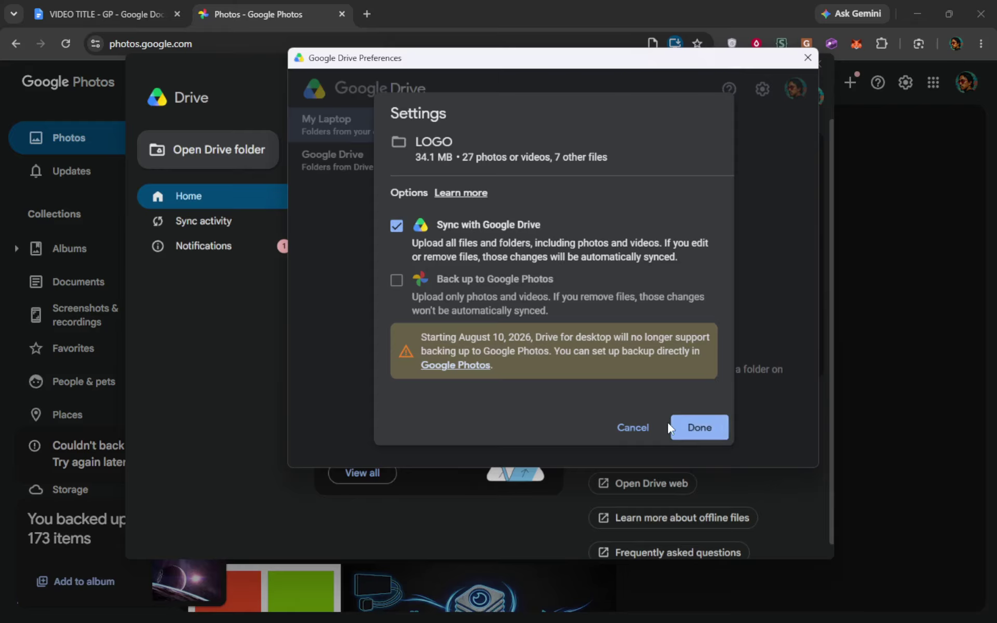
left_click(700, 429)
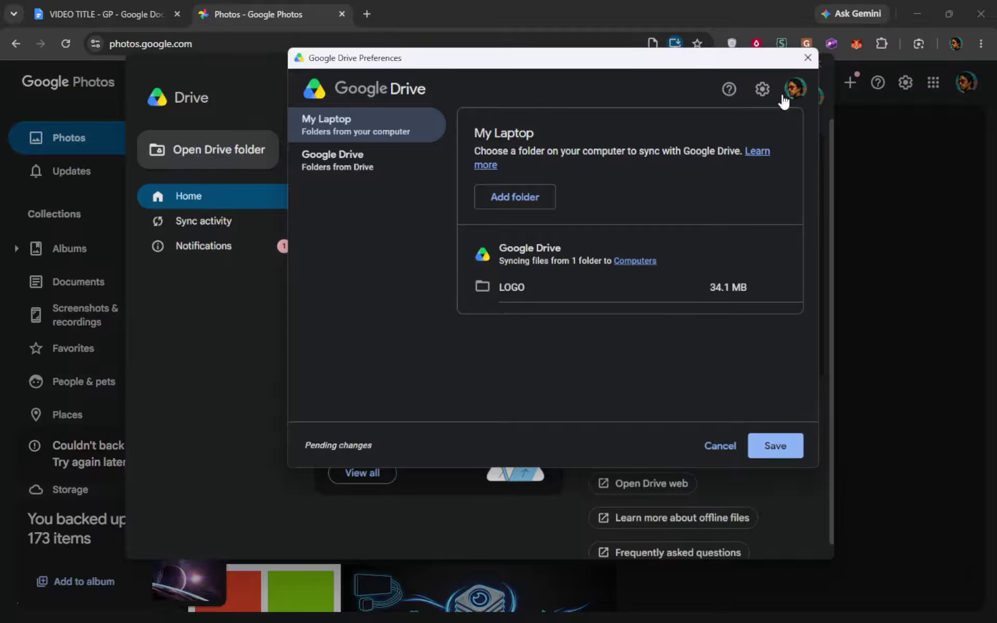
- Close the Drive preferences without saving, then the Drive window and the Folder backup dialog in Google Photos
left_click(806, 59)
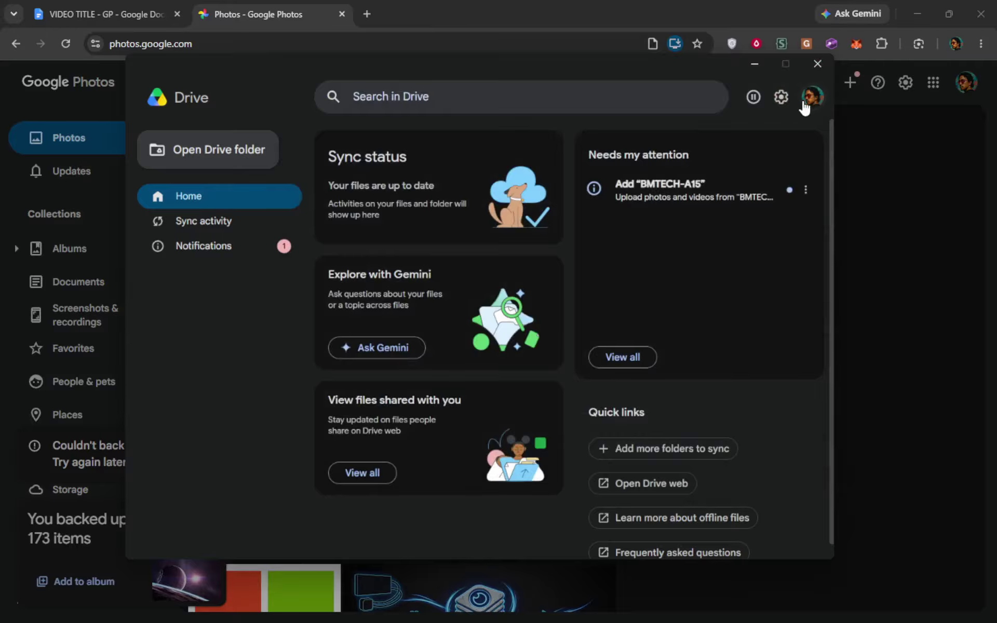
left_click(817, 66)
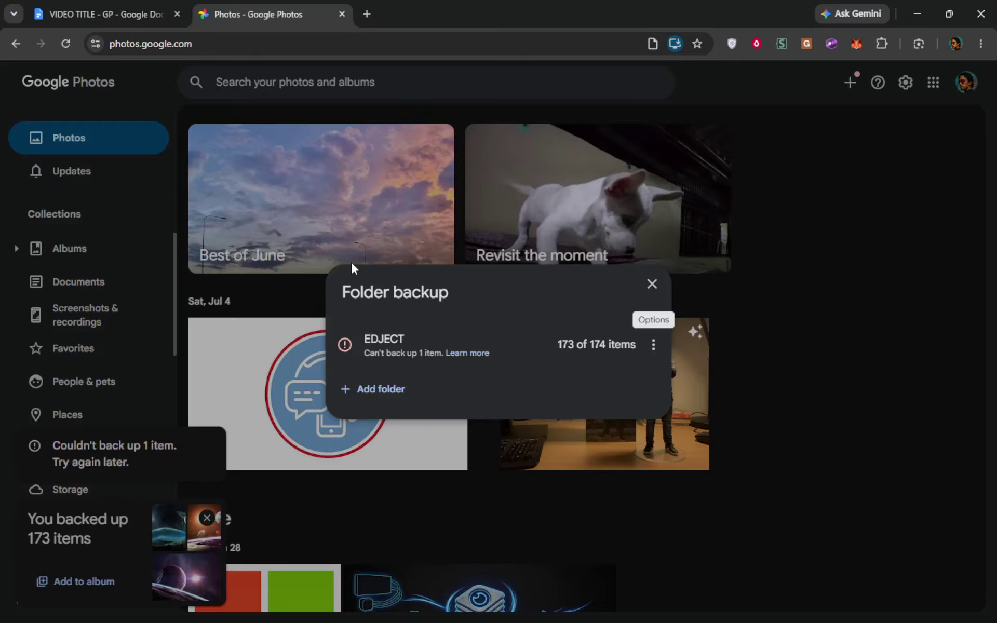
left_click(651, 283)
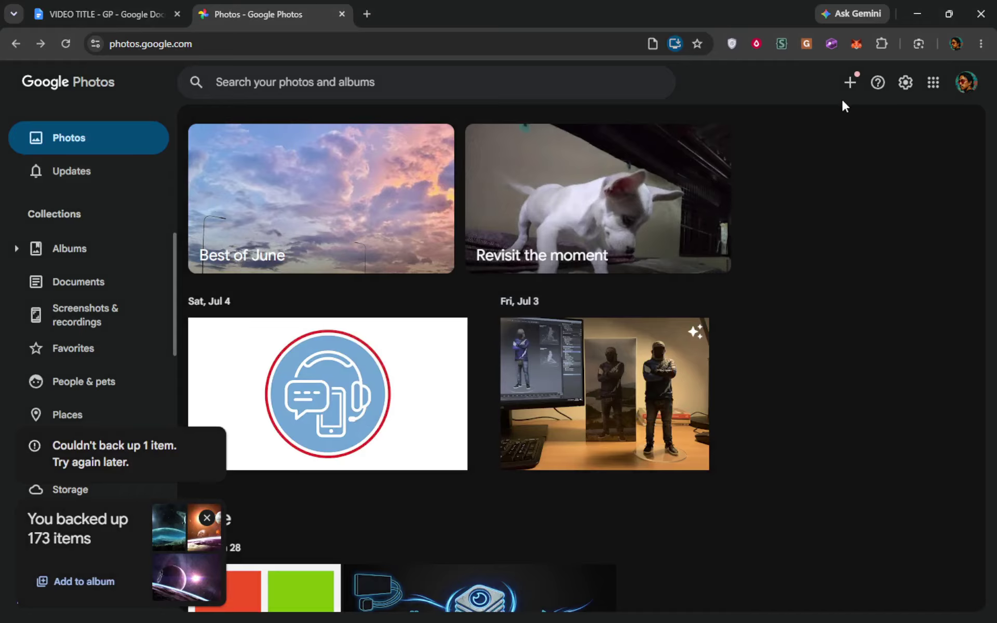
- Start a photo import and select the JEKJEK and REF images in the Jickoi-PROJ folder
left_click(849, 83)
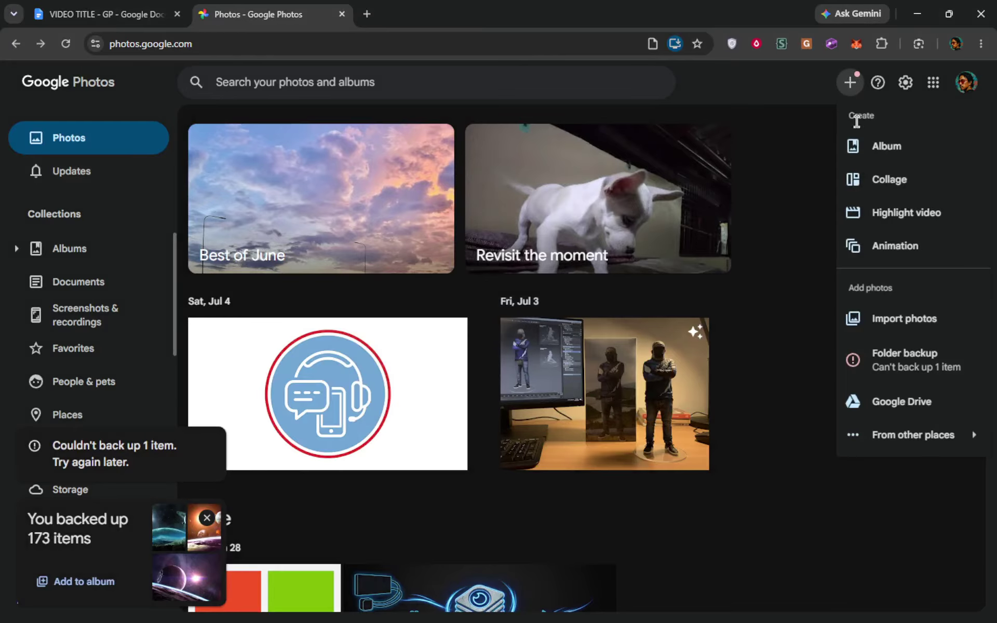
left_click(877, 324)
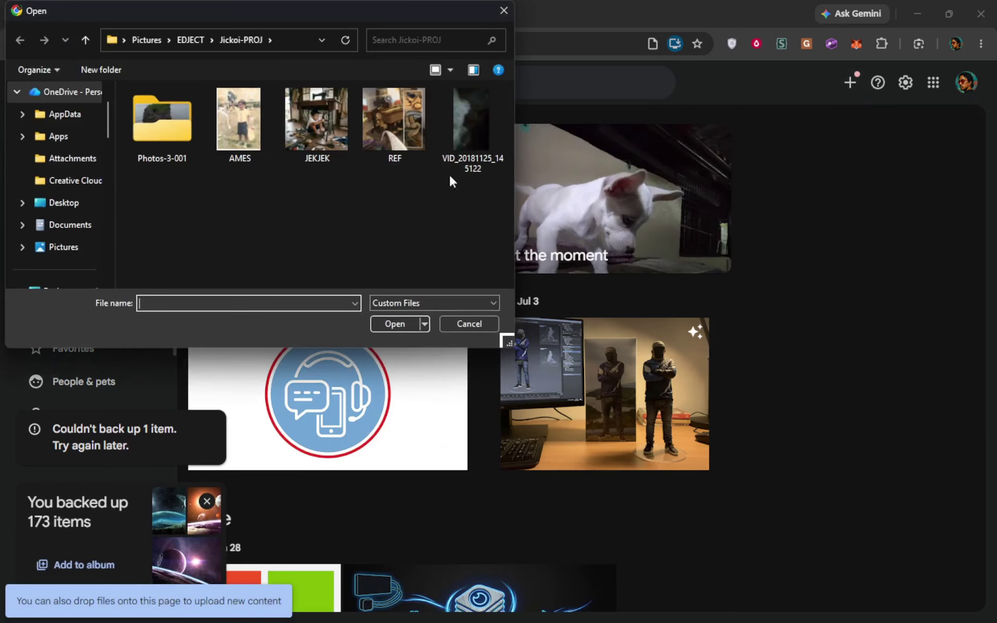
left_click(313, 116)
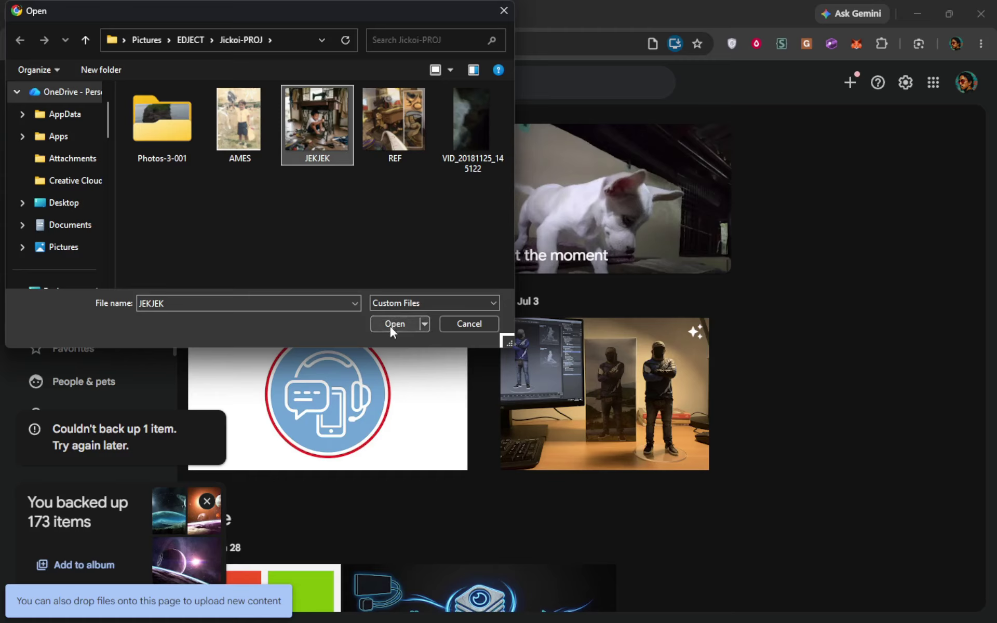
left_click(398, 123, "ctrl")
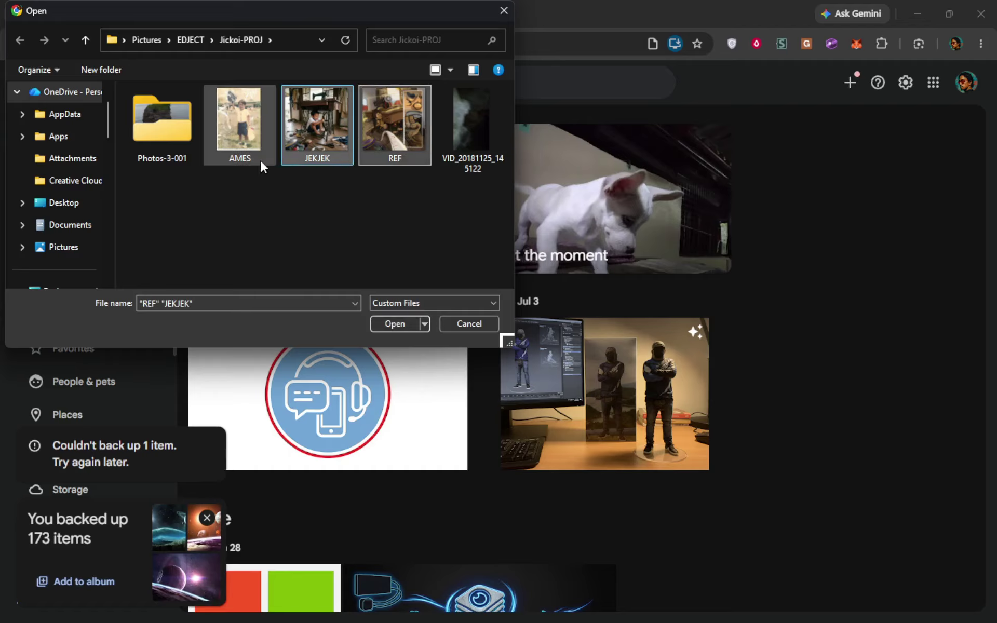
- Select the VID_20201009_072518 video in the Photos-3-001 subfolder instead and cancel the import
double_click(151, 136)
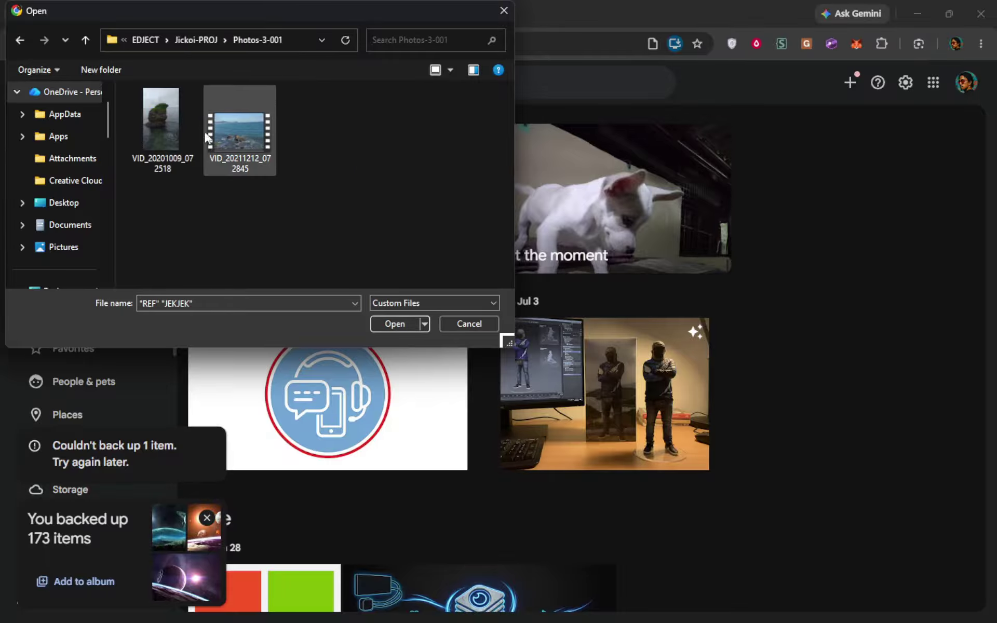
left_click(154, 128)
left_click_drag(470, 240, 197, 169)
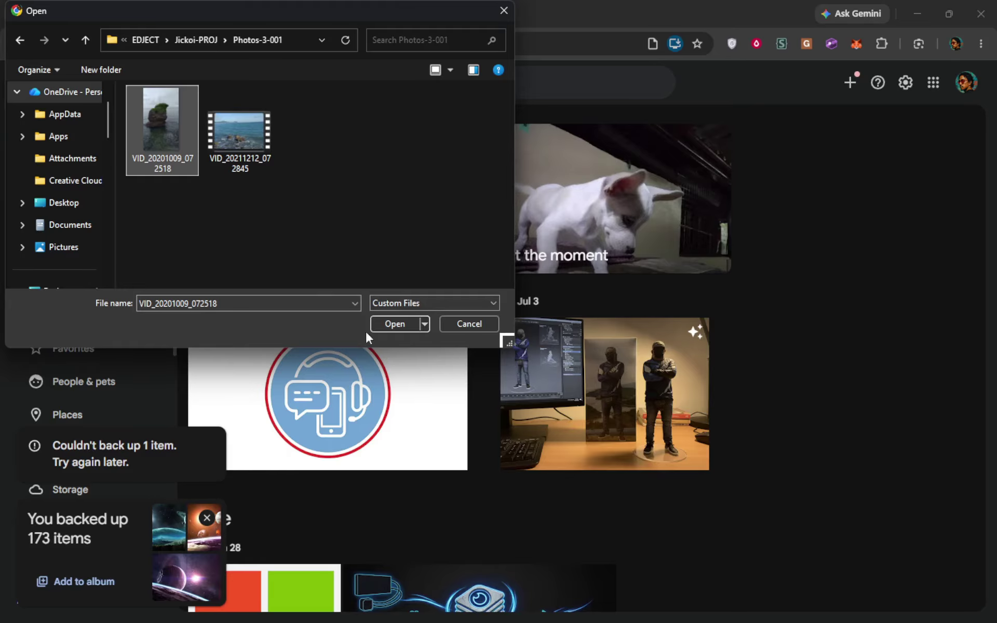
left_click(465, 323)
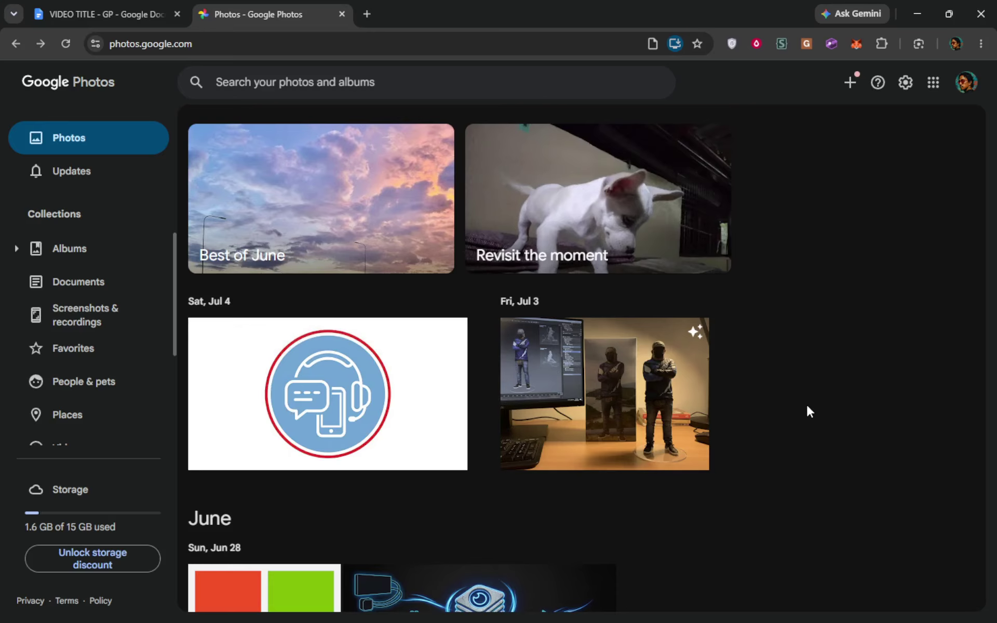
scroll(805, 407, "down", 6)
scroll(800, 406, "up", 6)
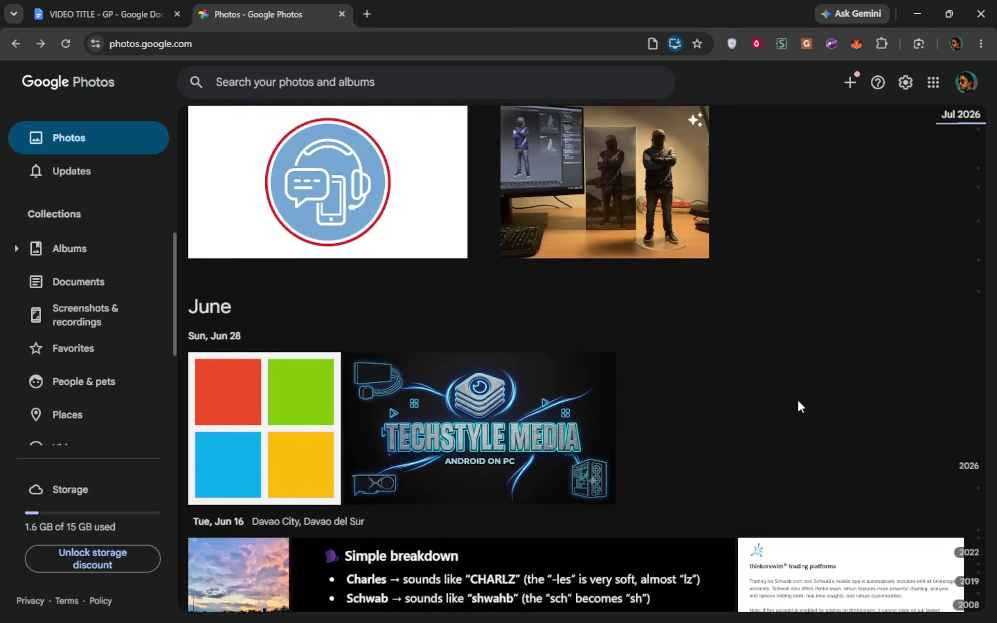